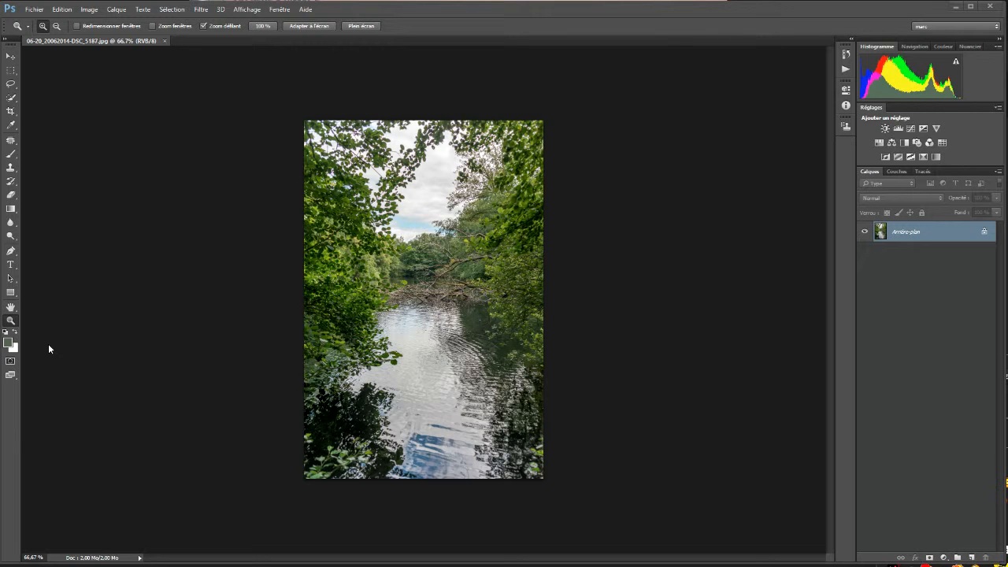
Reset the colours to default and erase a white line over the trees, plus a black one over the water with the colours swapped
key(d)
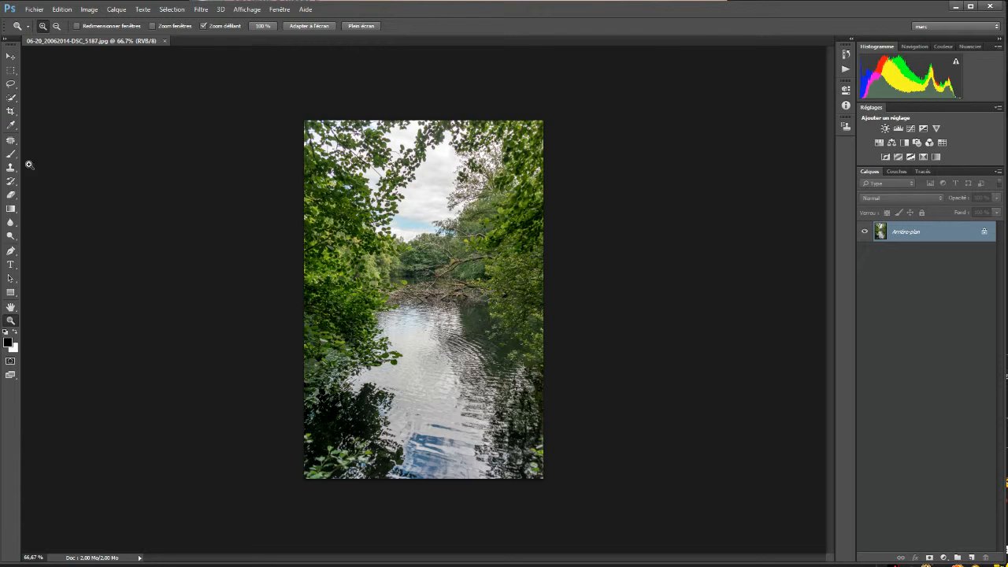
click(10, 194)
click(351, 275)
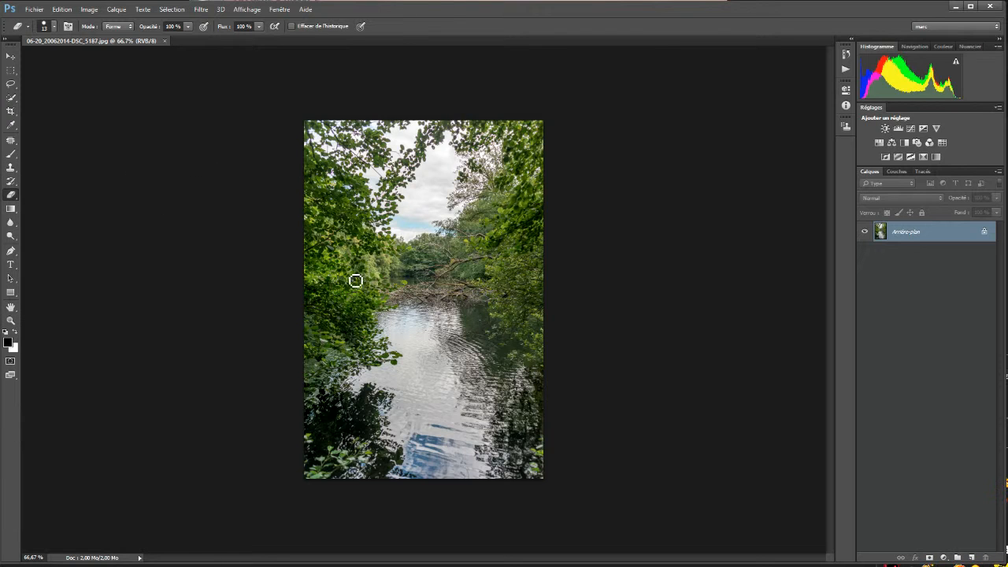
shift+click(434, 235)
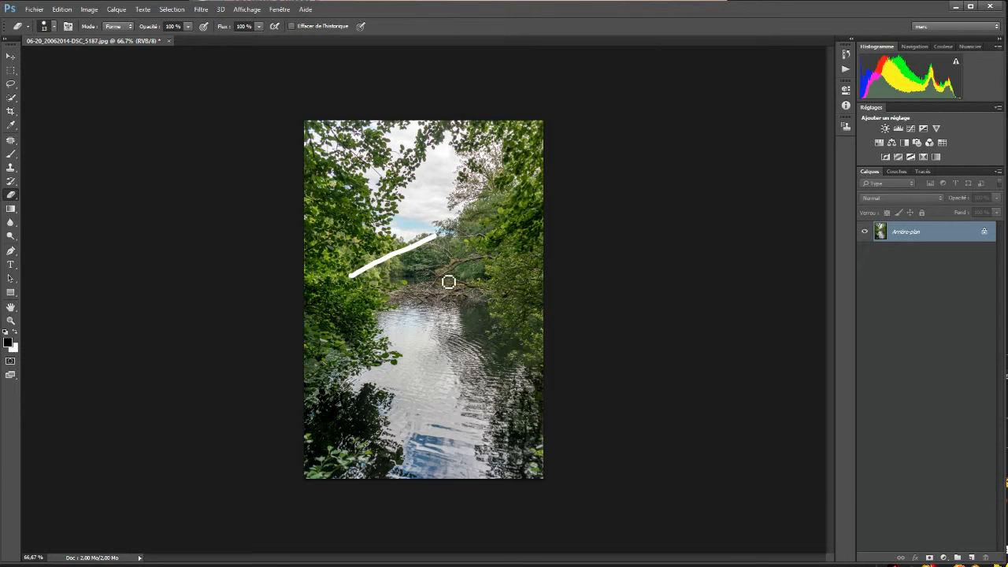
click(14, 333)
drag(361, 324, 461, 297)
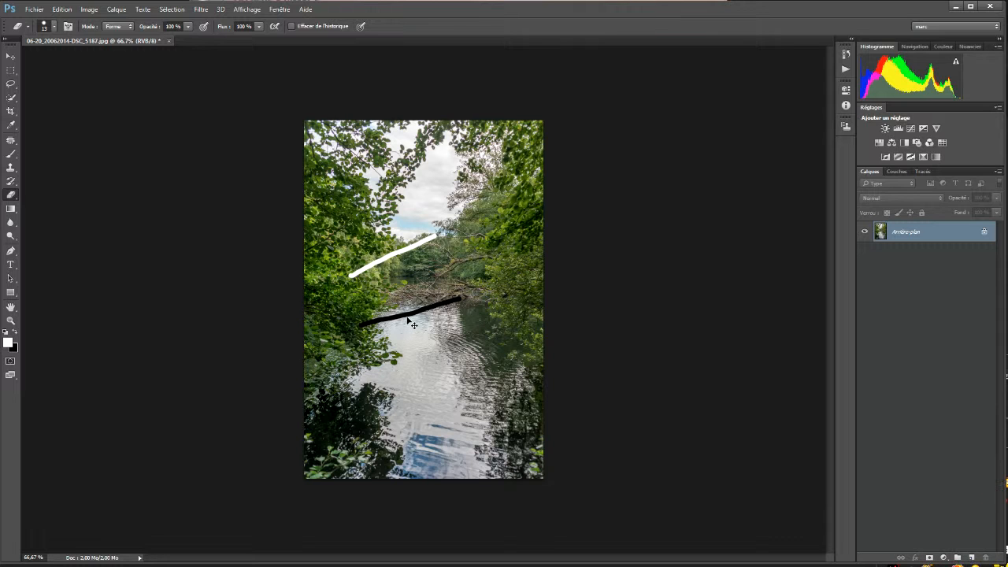
Undo both eraser strokes
key(ctrl+z)
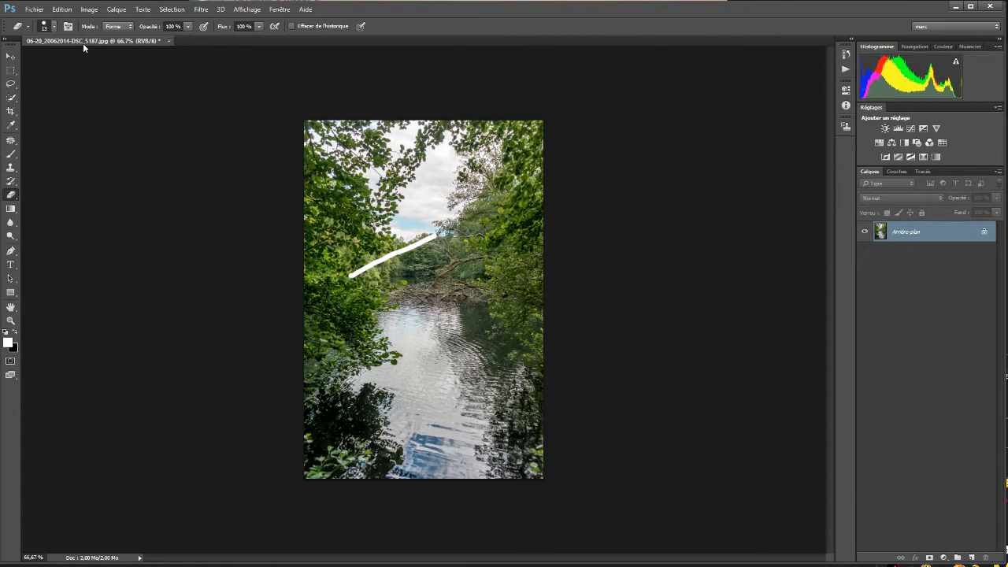
click(64, 10)
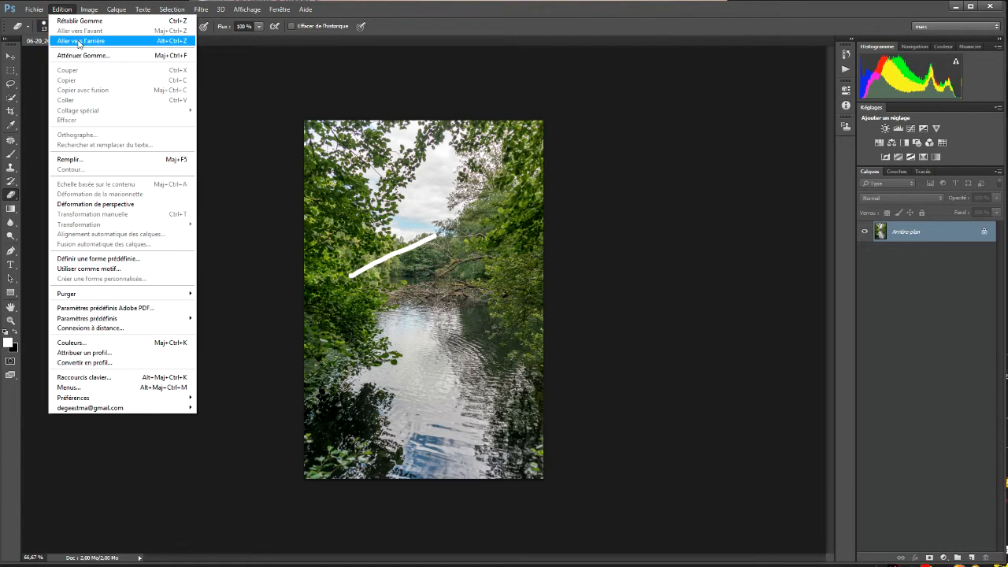
click(79, 41)
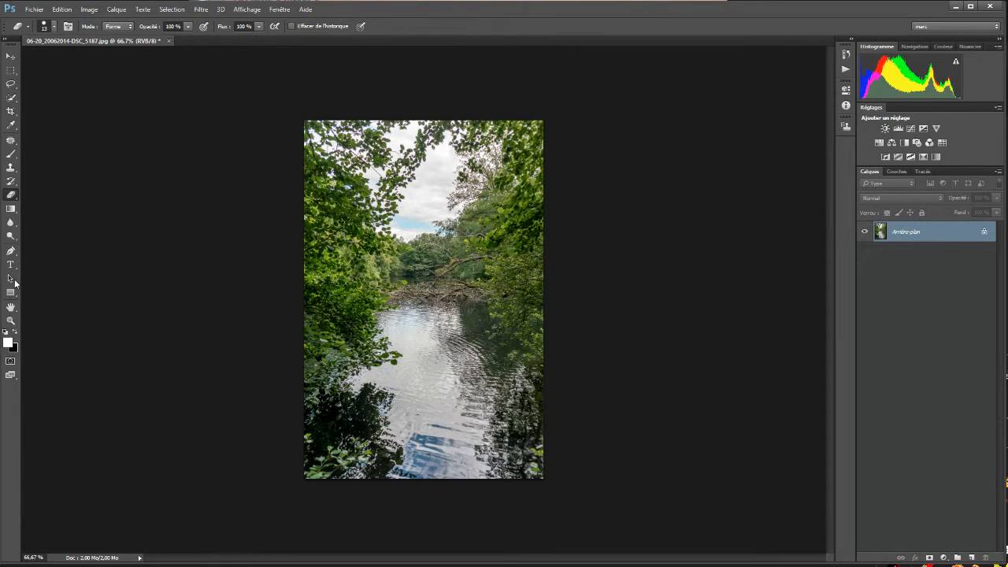
With the Brush at size 11, paint a white squiggle across the photo's middle and a black one below it over the water
click(11, 159)
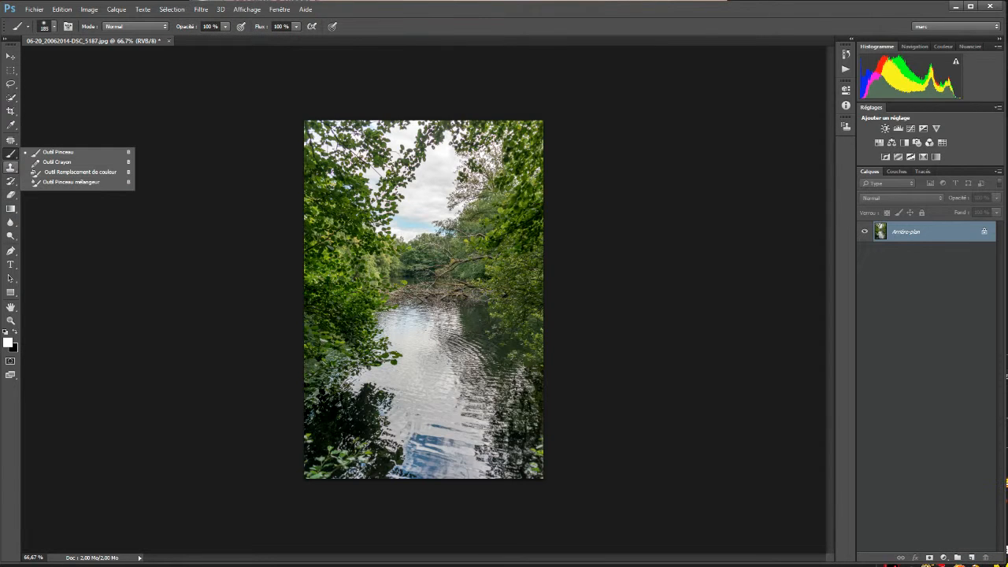
drag(419, 267, 385, 262)
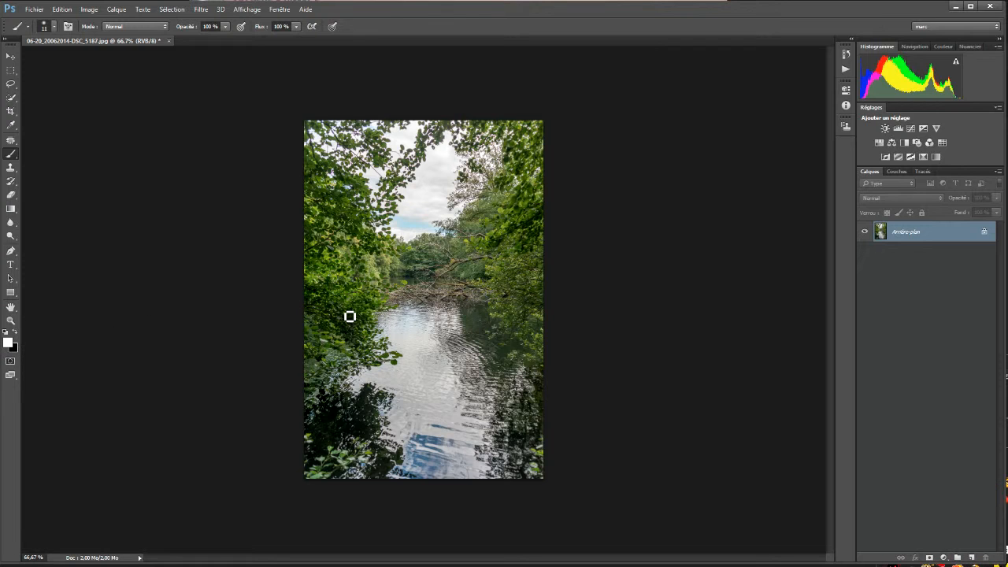
mouse_move(344, 310)
mouse_down()
mouse_move(401, 241)
mouse_move(384, 336)
mouse_move(474, 262)
mouse_move(455, 301)
mouse_move(469, 329)
mouse_move(496, 319)
mouse_move(461, 363)
mouse_up()
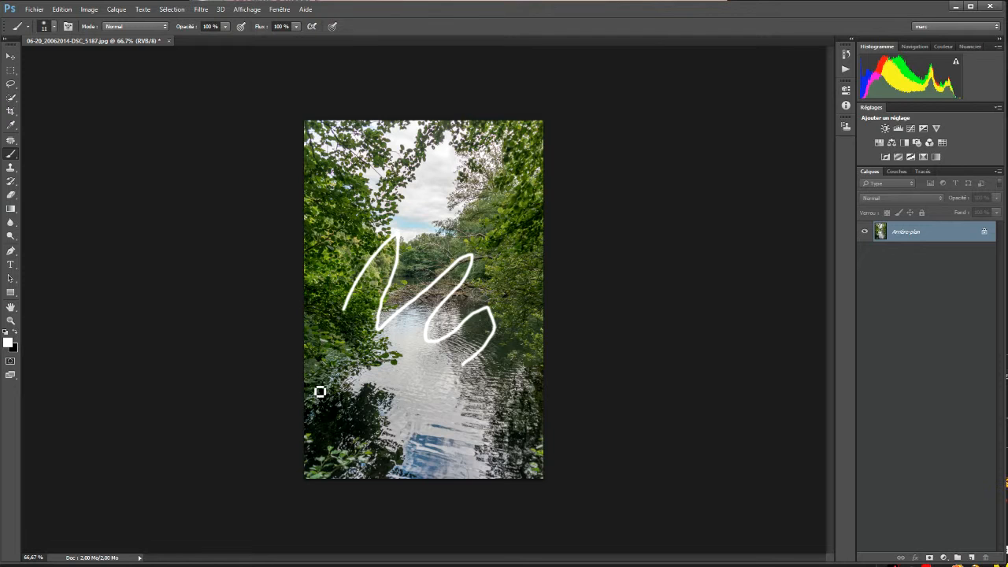
click(15, 332)
mouse_move(355, 385)
mouse_down()
mouse_move(387, 362)
mouse_move(395, 370)
mouse_move(392, 422)
mouse_move(442, 384)
mouse_move(436, 434)
mouse_move(496, 393)
mouse_move(505, 444)
mouse_up()
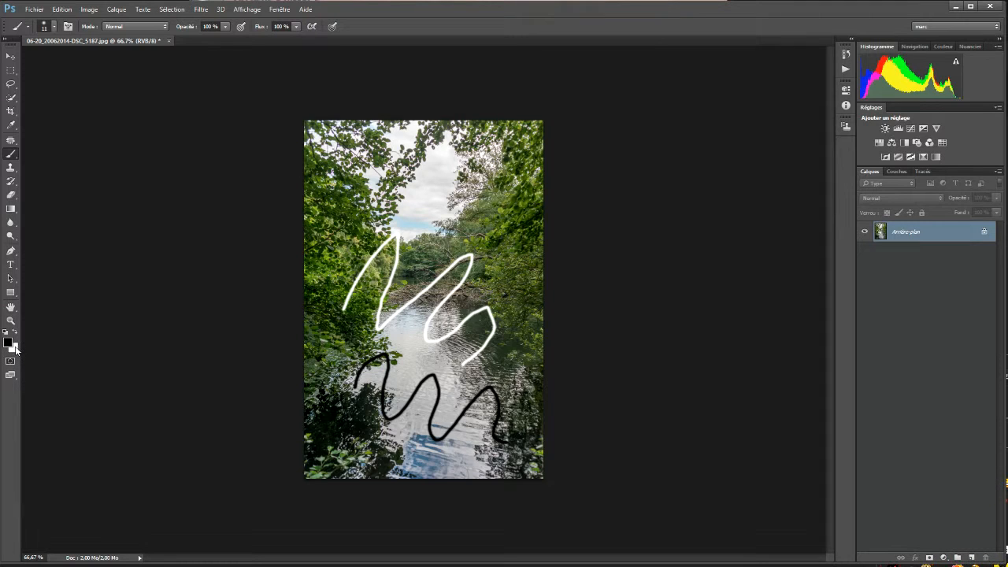
Set the foreground colour to blue 284f9e and paint a blue squiggle across the upper part of the photo
key(i)
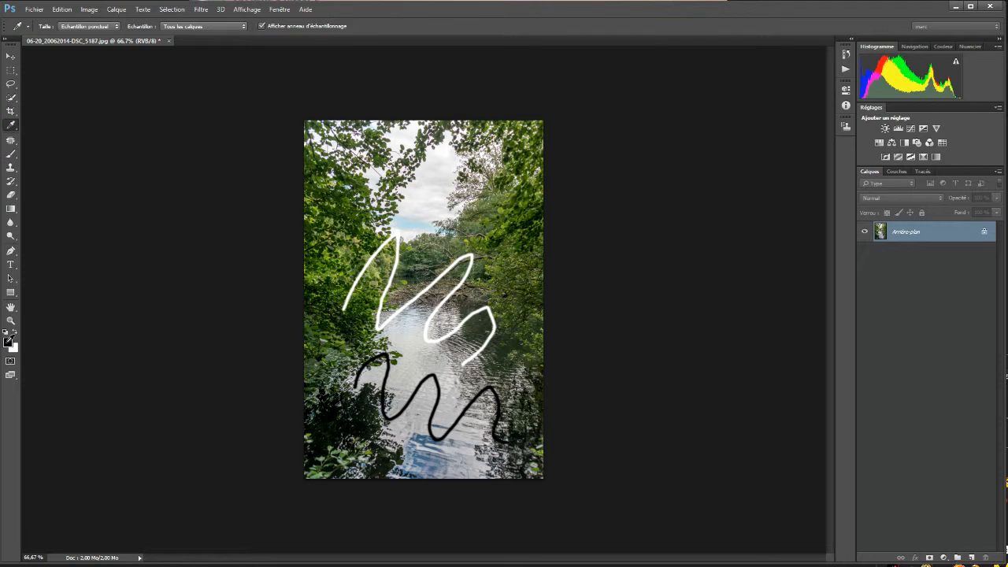
click(10, 339)
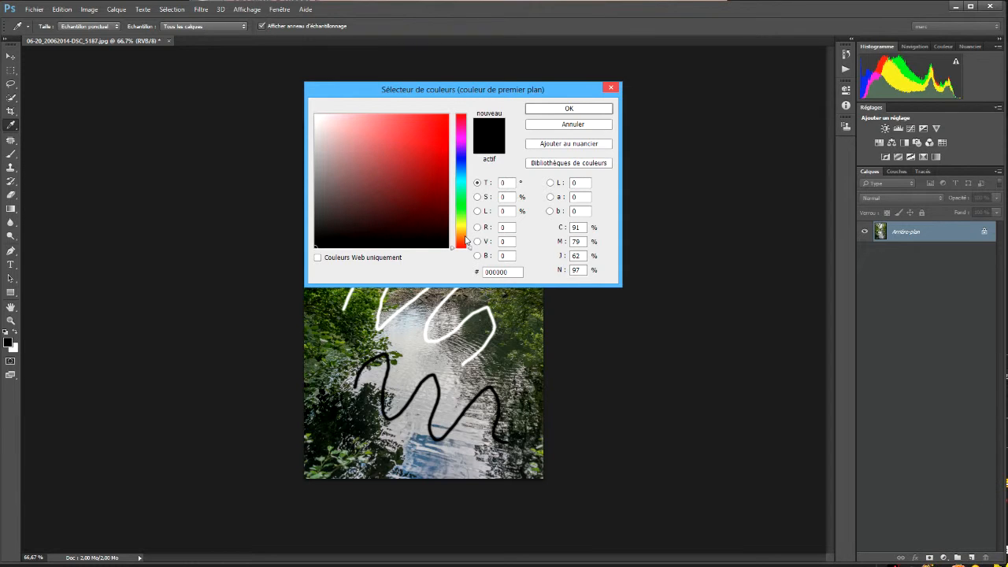
drag(470, 251, 470, 167)
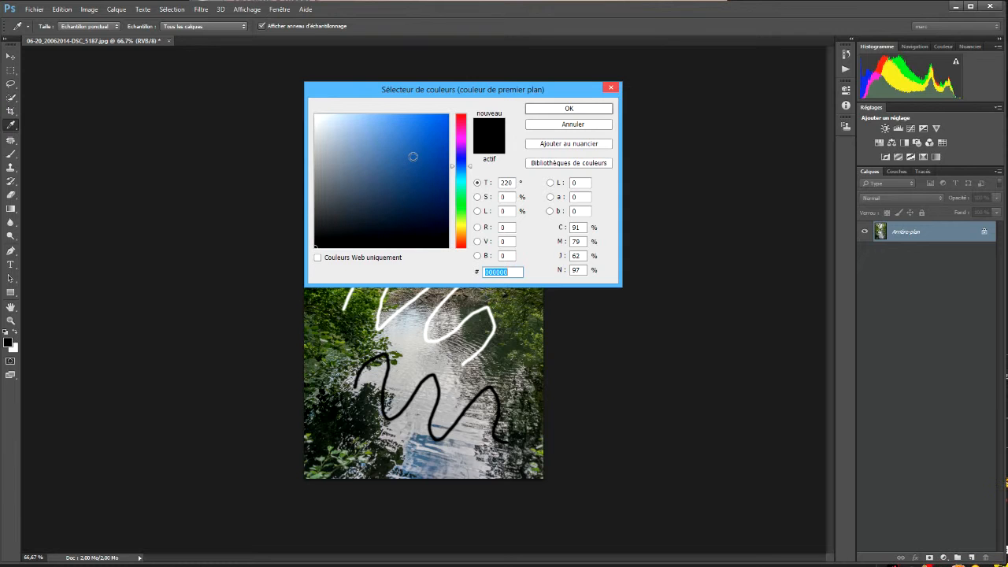
click(415, 165)
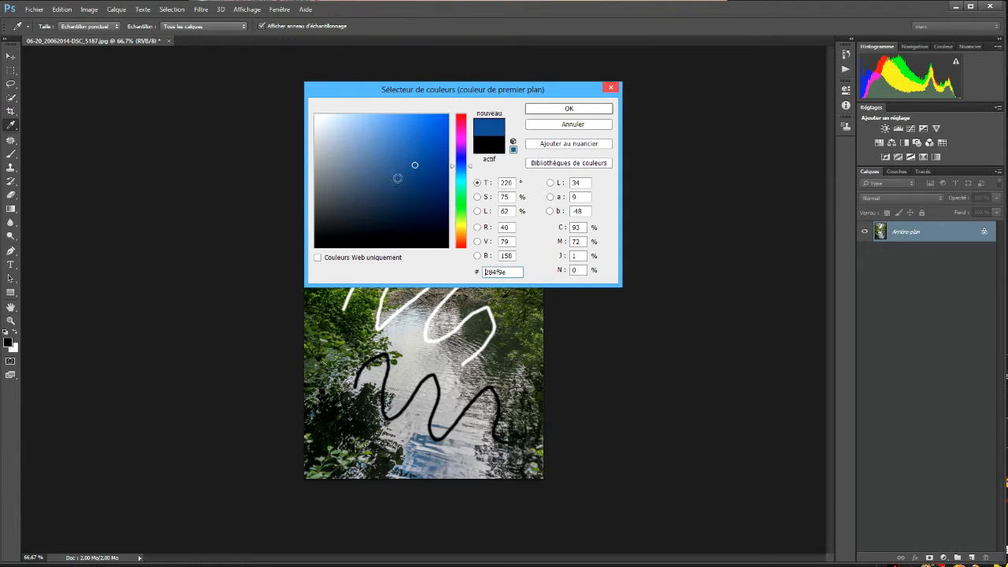
click(565, 109)
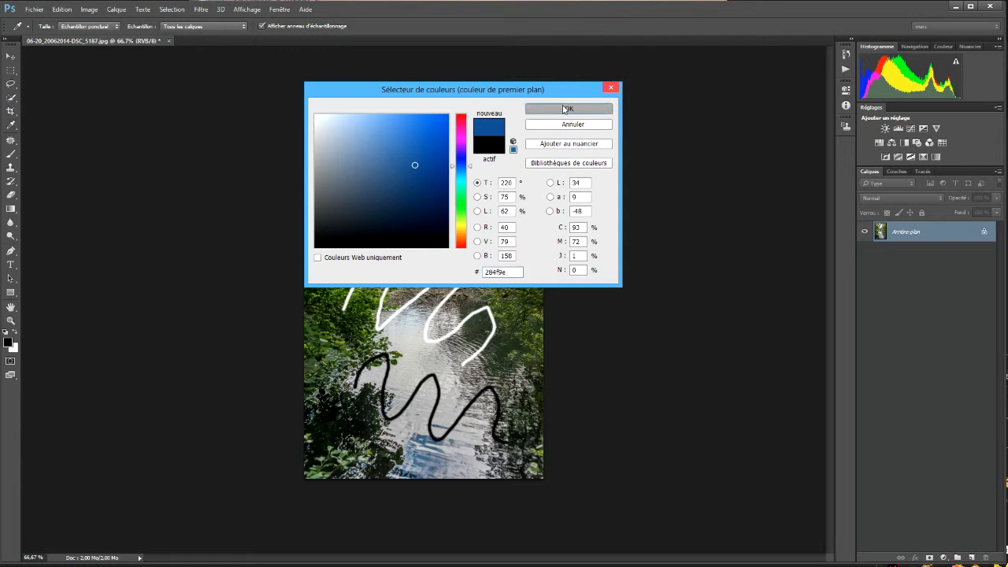
key(b)
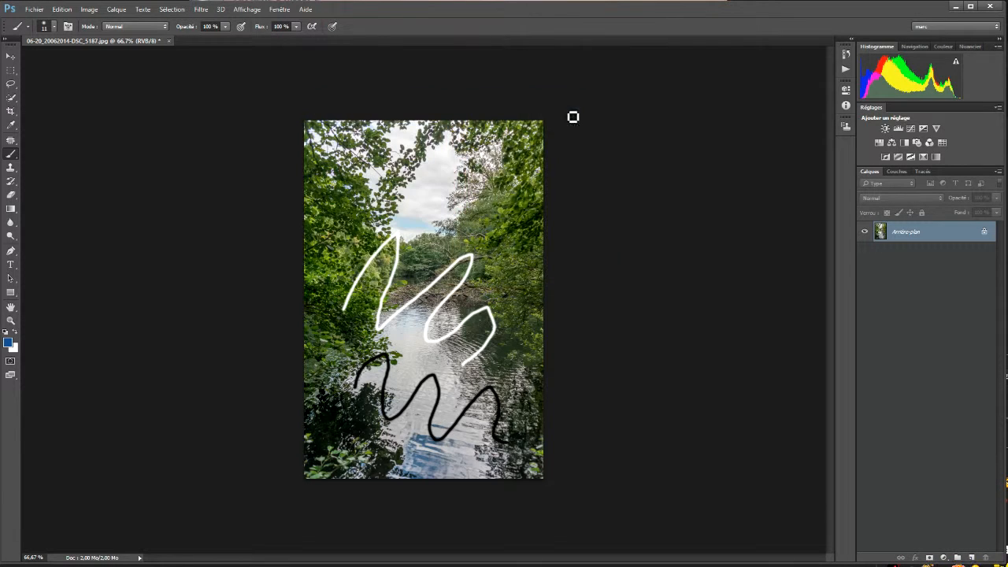
mouse_move(331, 213)
mouse_down()
mouse_move(366, 184)
mouse_move(384, 198)
mouse_move(387, 225)
mouse_move(437, 186)
mouse_move(439, 235)
mouse_move(487, 202)
mouse_move(496, 245)
mouse_move(522, 215)
mouse_move(517, 264)
mouse_up()
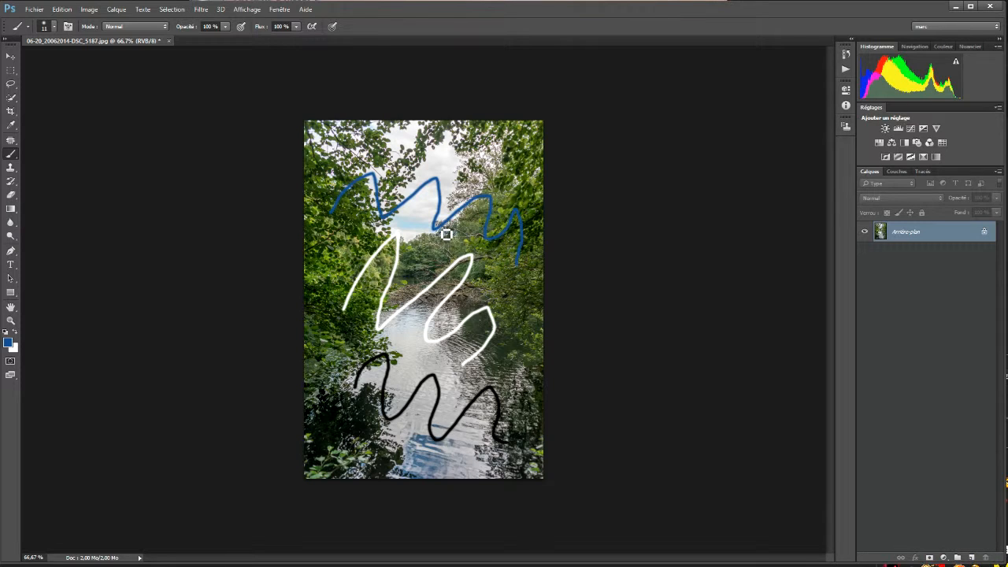
Reset the colours, sample from the foliage and finally a light blue from the sky, and paint a squiggle in it near the photo's upper edge
key(d)
alt+click(363, 241)
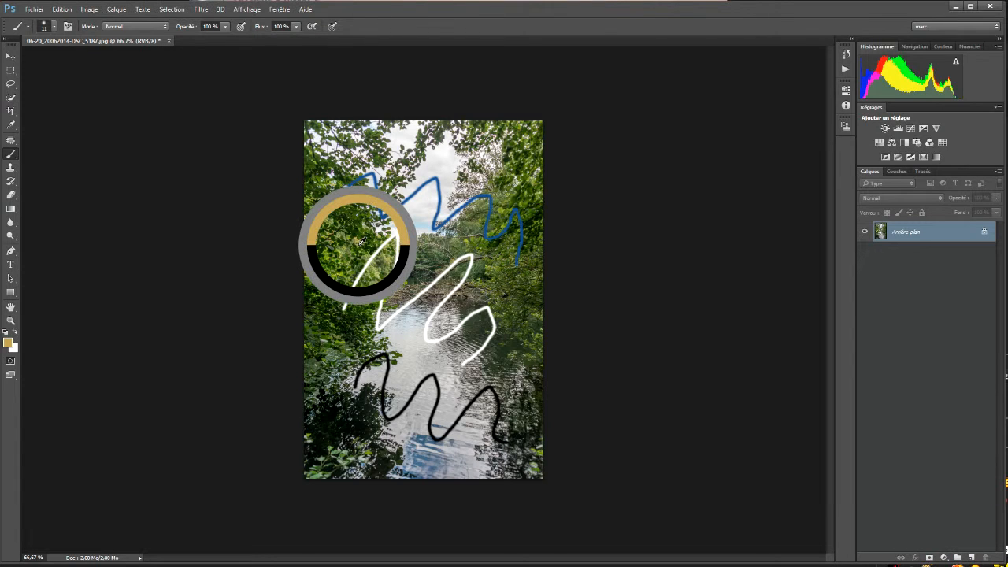
alt+drag(361, 240, 363, 243)
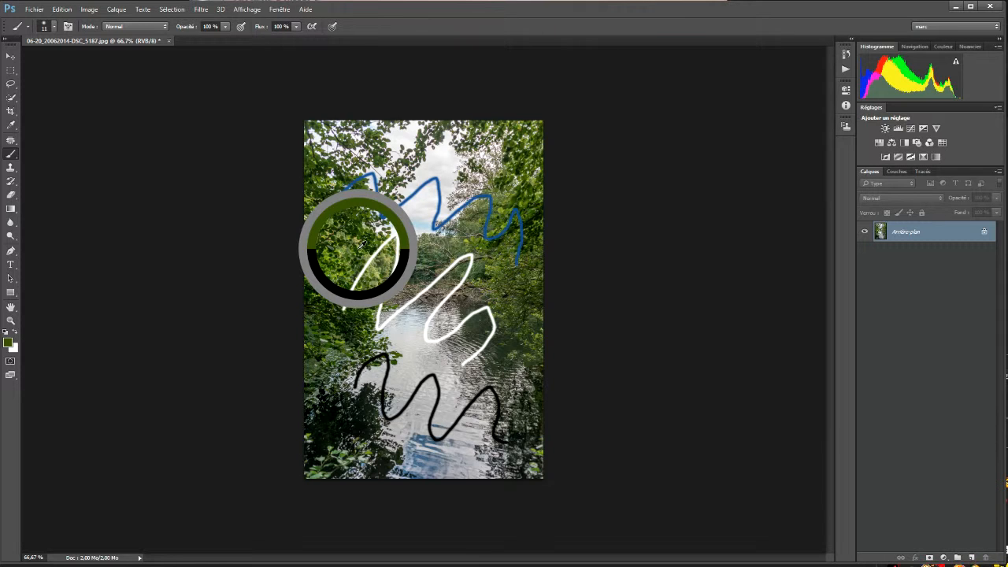
mouse_move(360, 245)
mouse_down()
mouse_move(334, 249)
mouse_move(345, 246)
mouse_move(334, 263)
mouse_move(356, 393)
mouse_move(429, 452)
mouse_move(519, 184)
mouse_move(408, 219)
mouse_move(417, 220)
mouse_up()
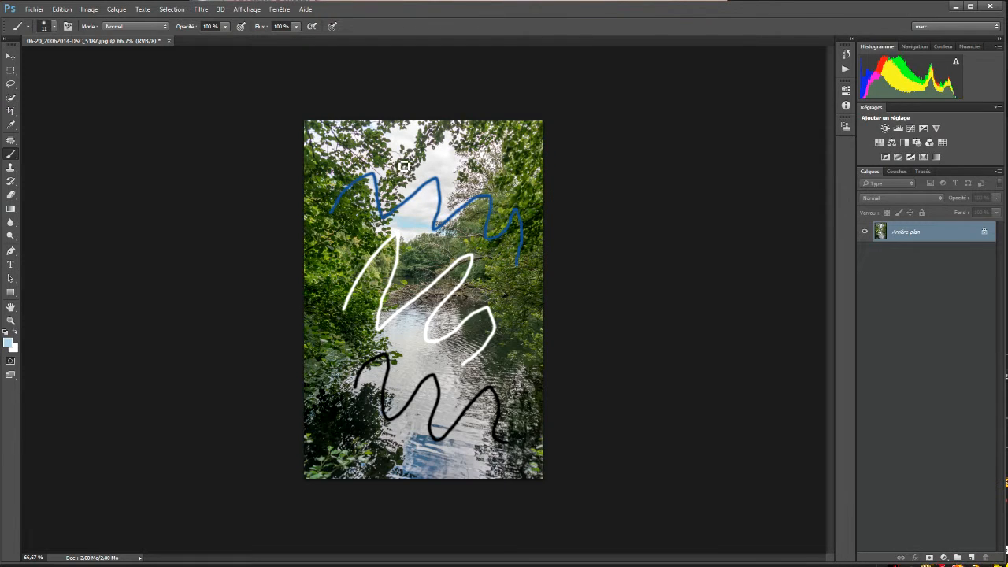
mouse_move(388, 142)
mouse_down()
mouse_move(416, 175)
mouse_move(444, 162)
mouse_move(451, 184)
mouse_move(483, 180)
mouse_up()
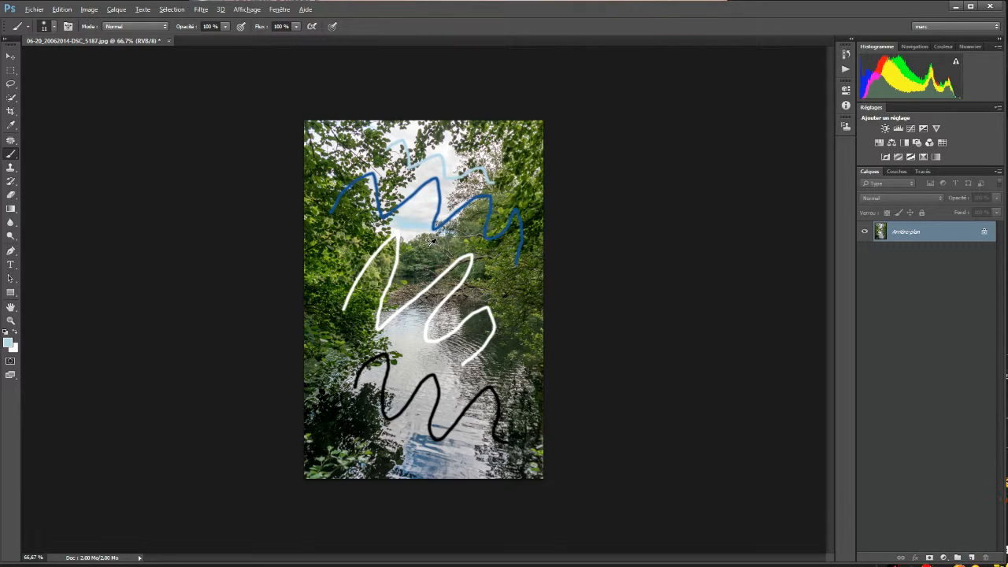
Display the Info panel beside the photo, viewing the Properties panel grouped with it as well
key(F8)
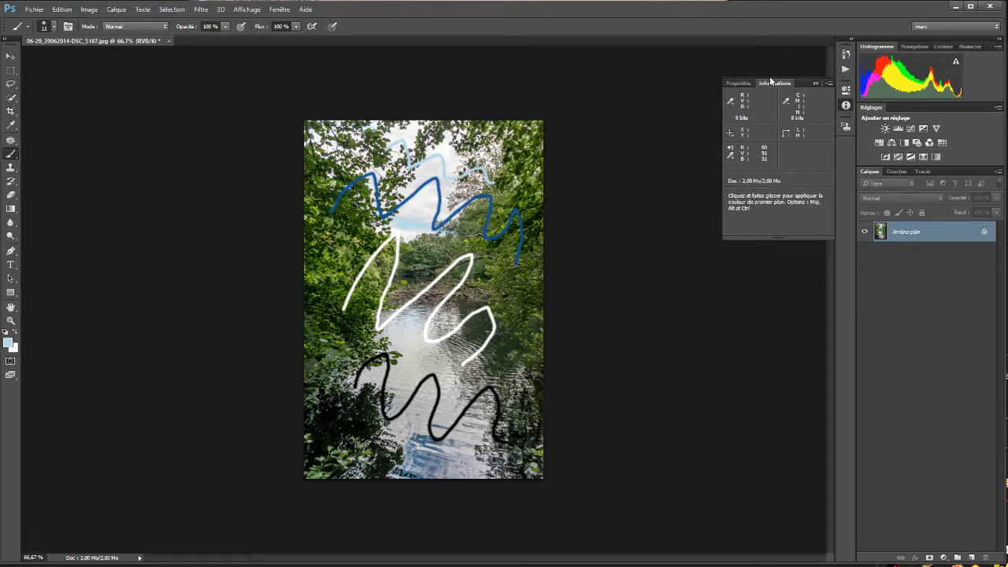
click(738, 83)
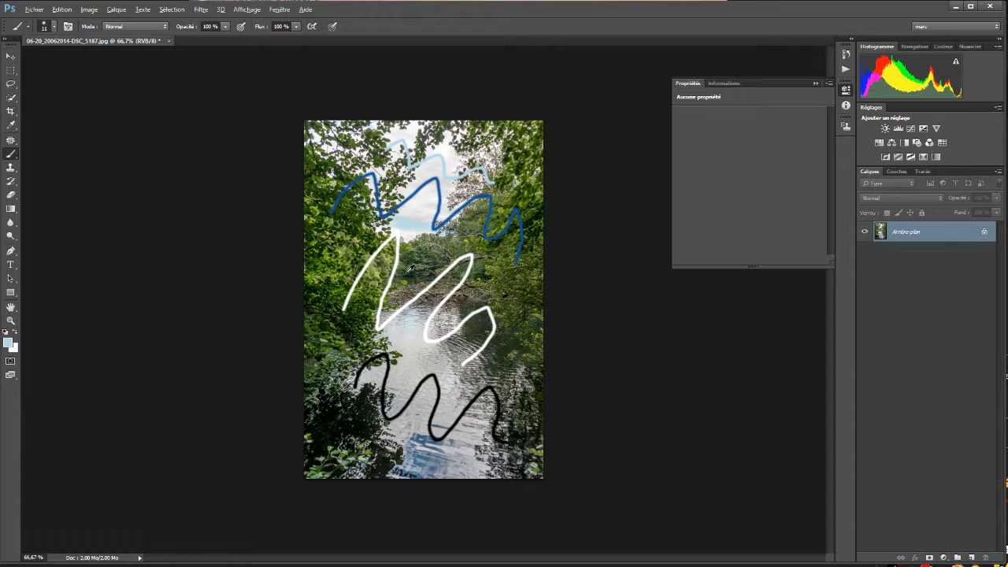
key(alt+Tab)
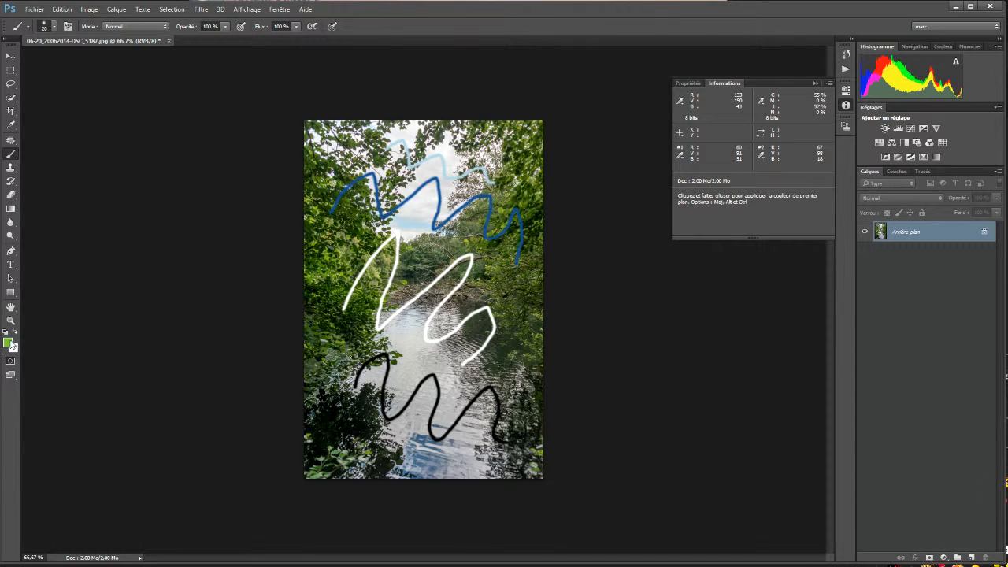
key(i)
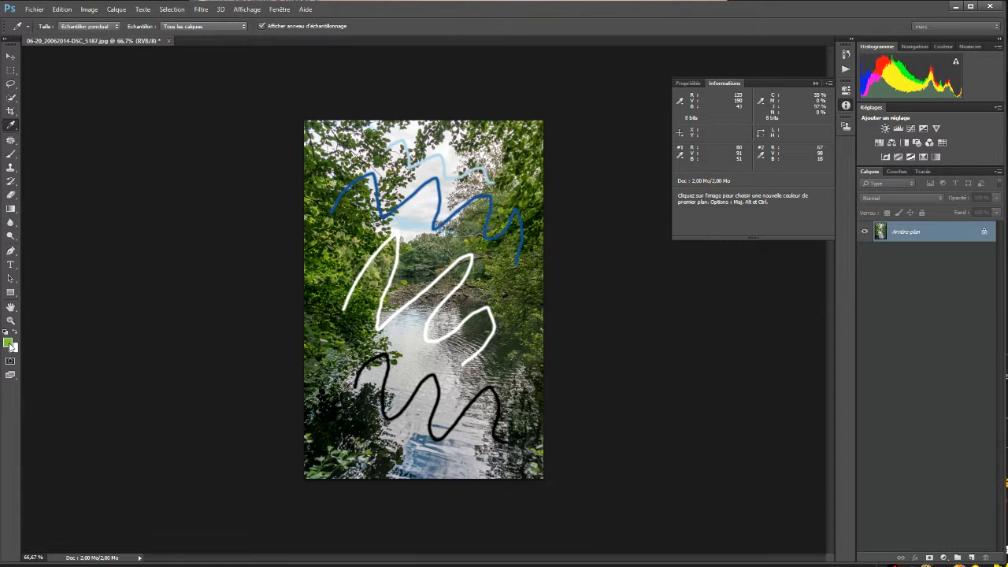
click(10, 339)
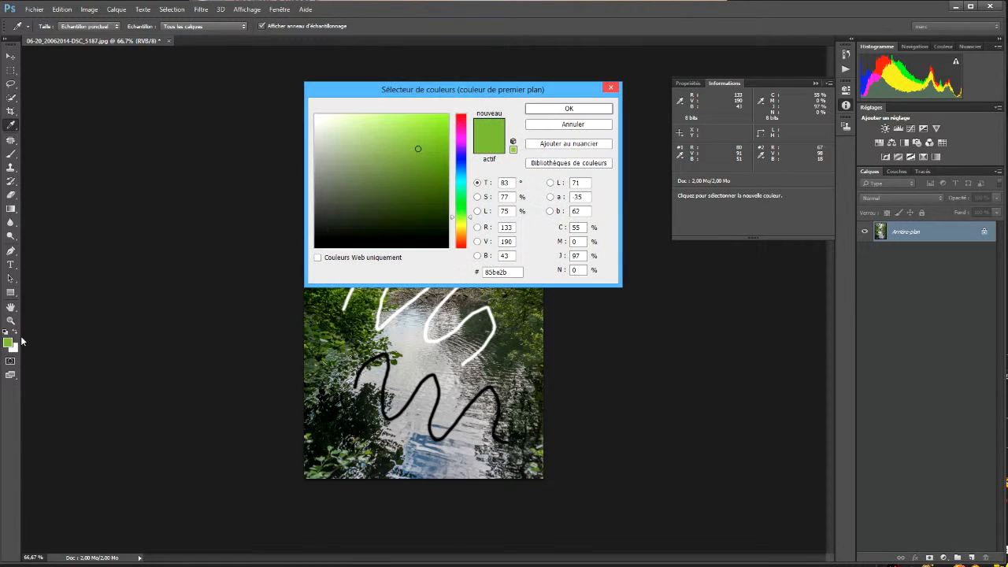
click(611, 87)
key(b)
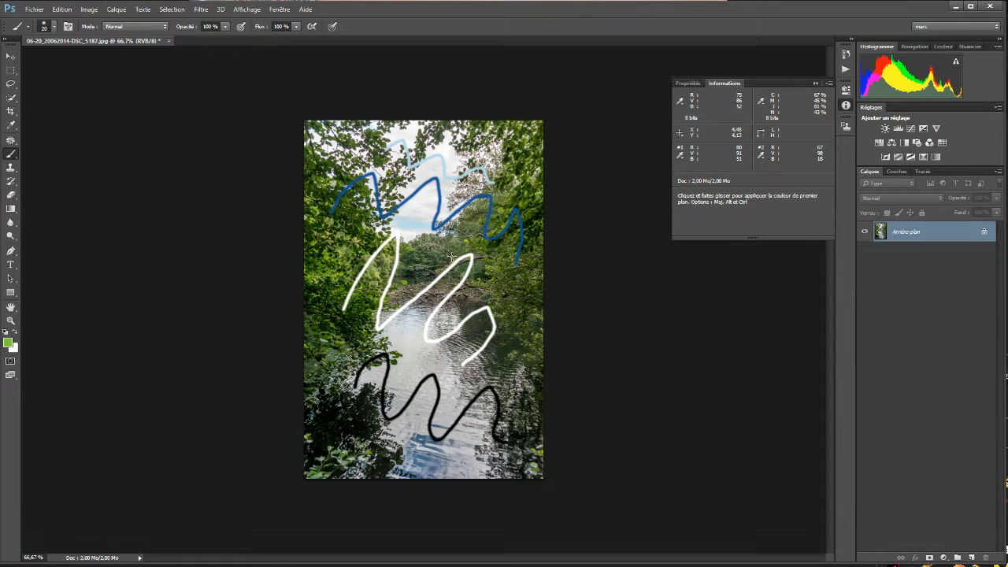
Add a colour sampler point on the water and paint a short green squiggle just below it
key(alt)
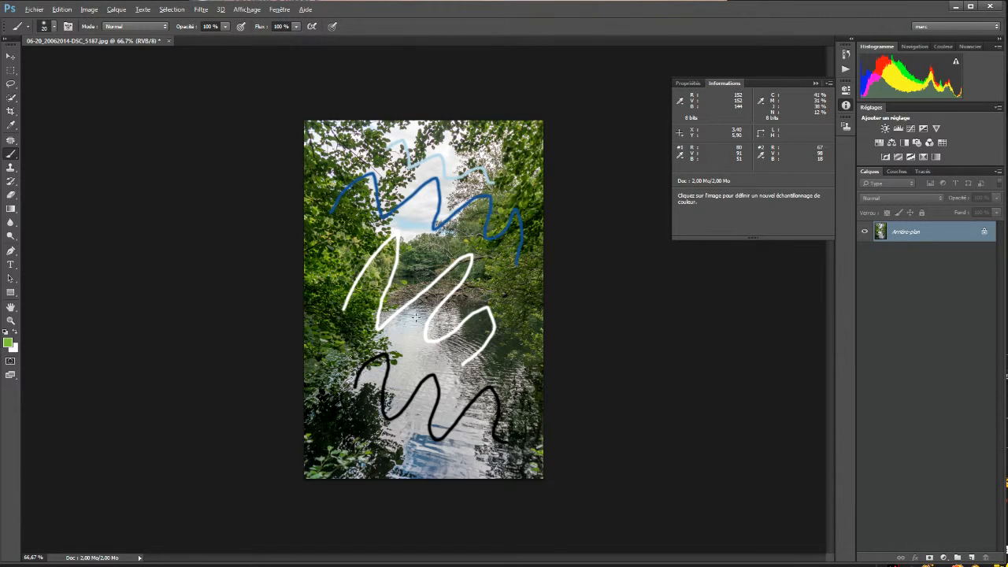
alt+shift+click(417, 324)
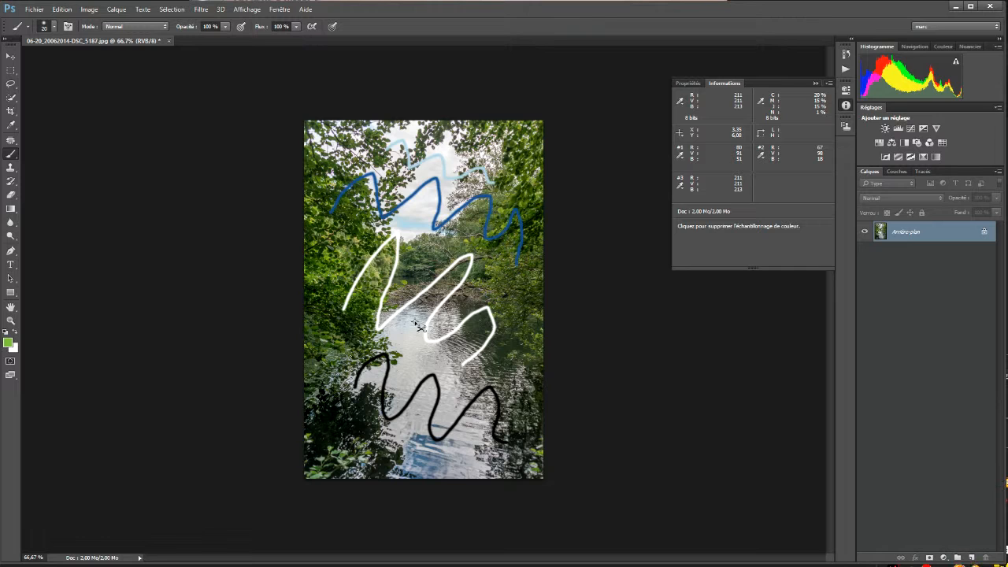
alt+shift+right_click(418, 325)
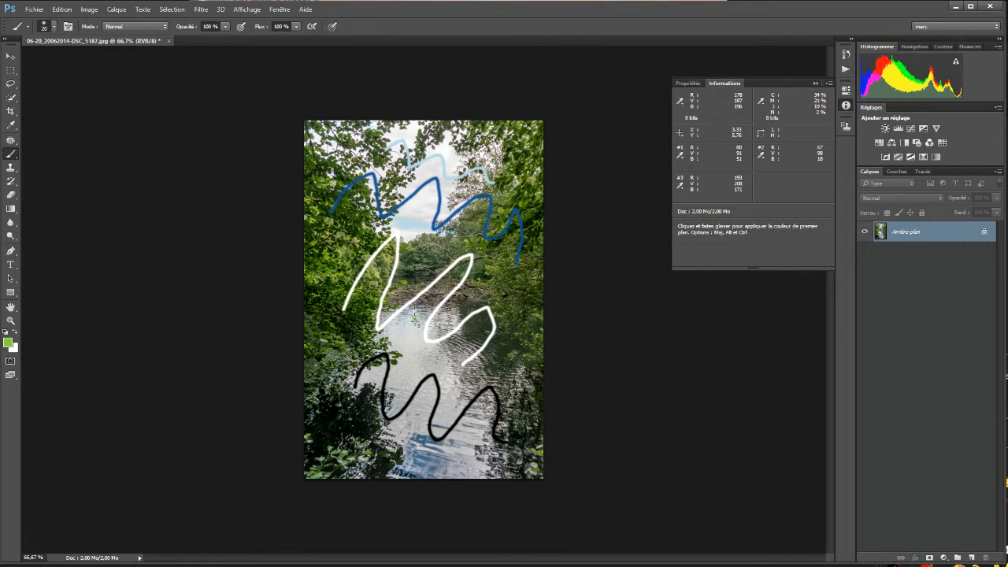
mouse_move(398, 337)
mouse_down()
mouse_move(426, 347)
mouse_move(409, 361)
mouse_move(428, 371)
mouse_up()
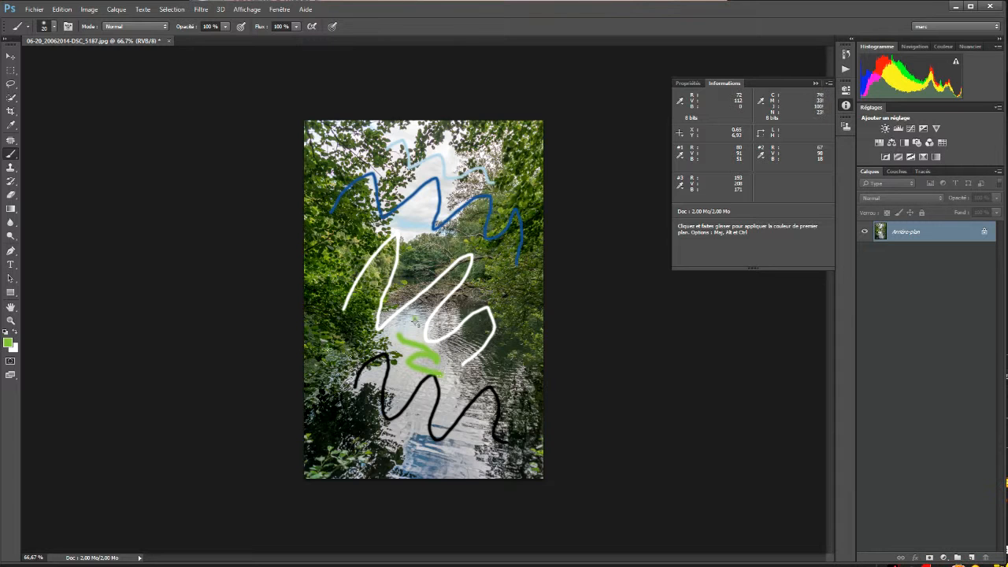
Choose a teal foreground colour with the on-canvas HUD colour picker and paint a teal squiggle over the right bank
key(shift)
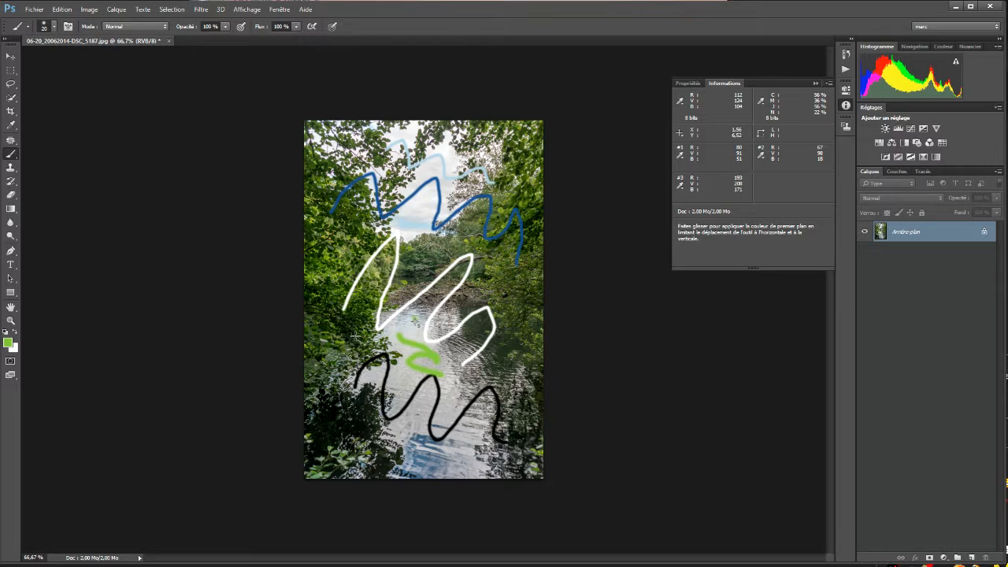
alt+shift+right_click(419, 266)
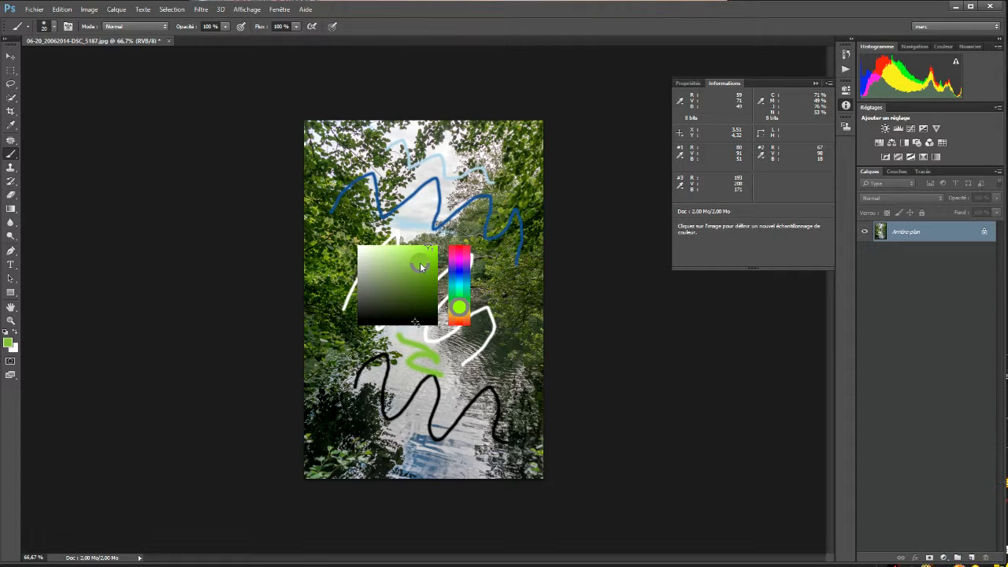
mouse_move(420, 266)
mouse_down()
mouse_move(463, 303)
mouse_move(519, 282)
mouse_move(456, 297)
mouse_move(447, 252)
mouse_up()
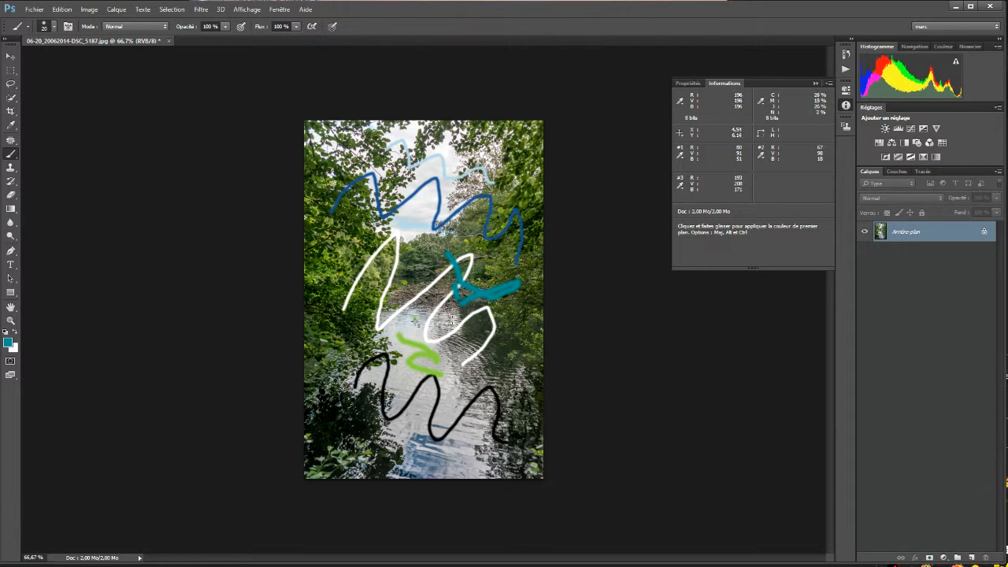